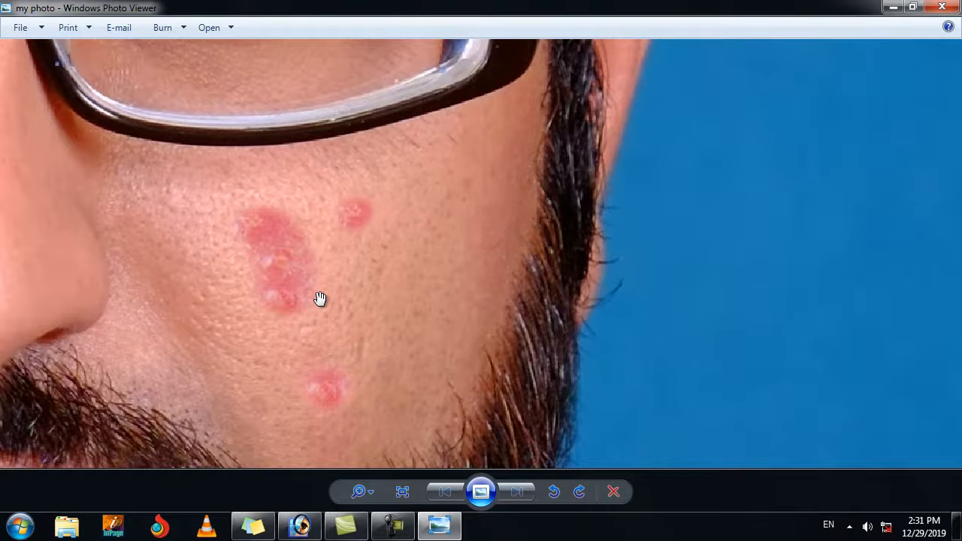
Examine the red blemishes on the cheek in the portrait photo at several magnifications.
{"action": "scroll", "coordinate": [321, 299], "scroll_direction": "up", "scroll_amount": 1}
{"action": "scroll", "coordinate": [354, 304], "scroll_direction": "up", "scroll_amount": 1}
{"action": "scroll", "coordinate": [354, 304], "scroll_direction": "down", "scroll_amount": 2}
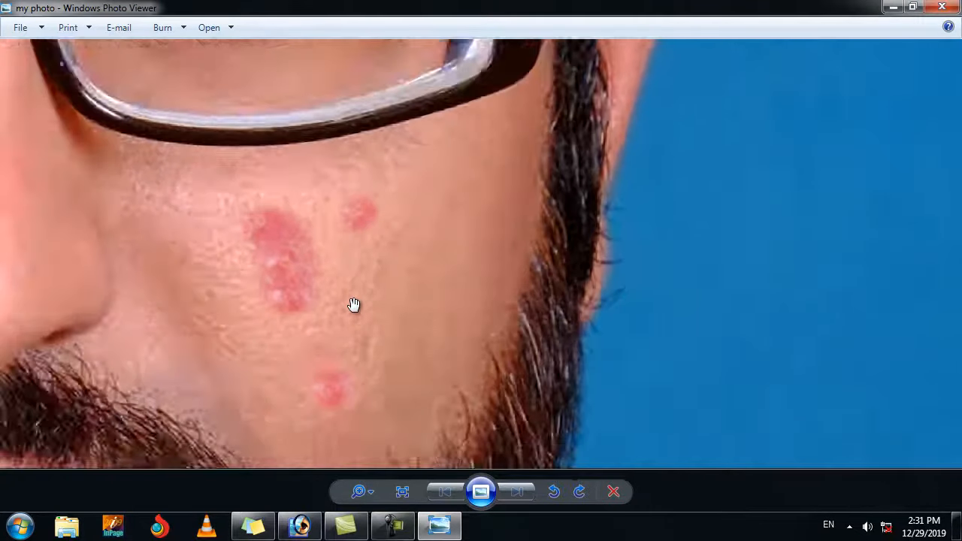
{"action": "scroll", "coordinate": [354, 304], "scroll_direction": "down", "scroll_amount": 1}
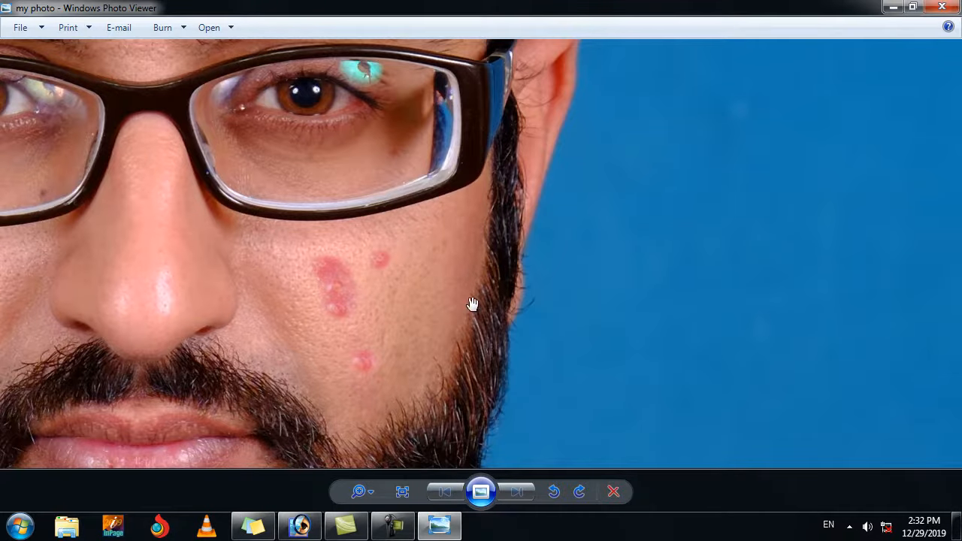
{"action": "scroll", "coordinate": [369, 279], "scroll_direction": "up", "scroll_amount": 1}
{"action": "scroll", "coordinate": [369, 279], "scroll_direction": "down", "scroll_amount": 2}
{"action": "scroll", "coordinate": [479, 312], "scroll_direction": "down", "scroll_amount": 4}
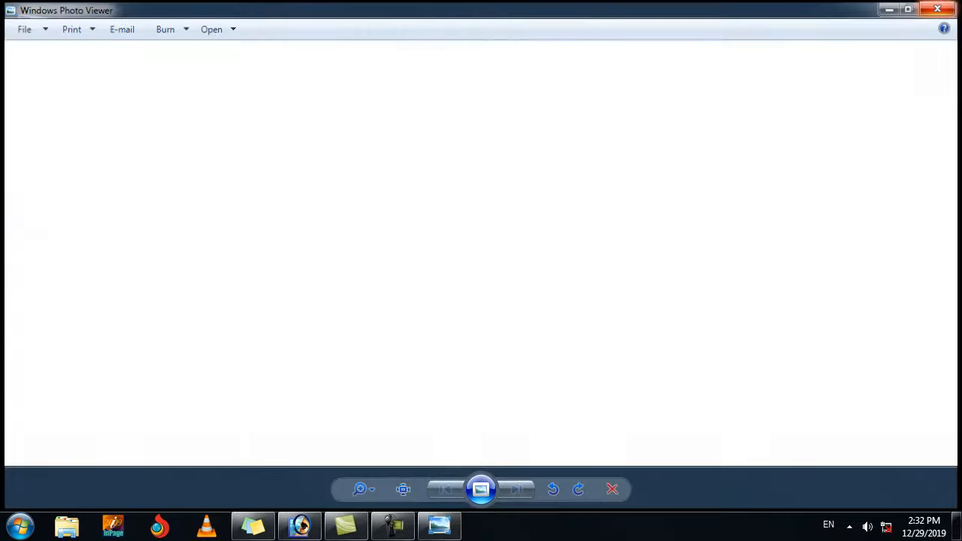
Close the photo viewer and refresh the desktop.
{"action": "left_click", "coordinate": [937, 9]}
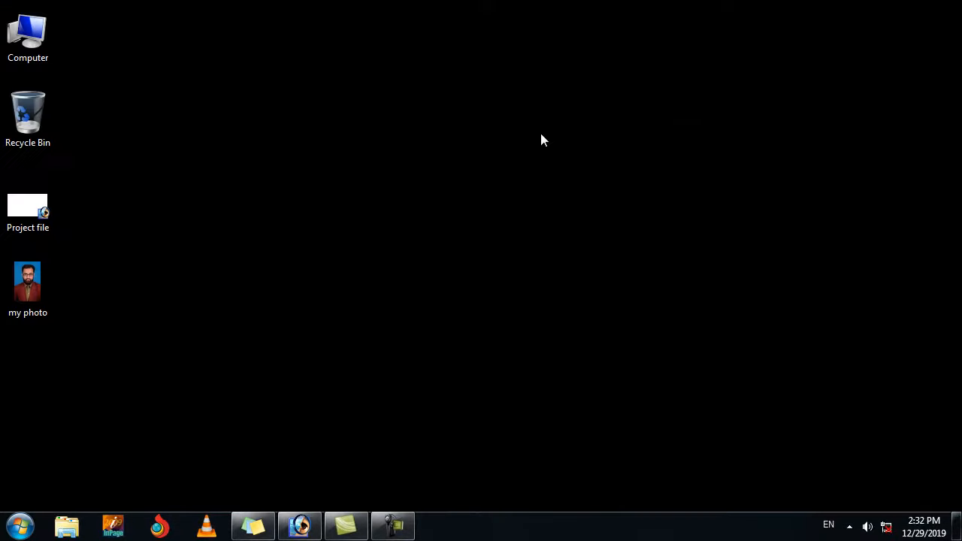
{"action": "right_click", "coordinate": [418, 156]}
{"action": "left_click", "coordinate": [490, 199]}
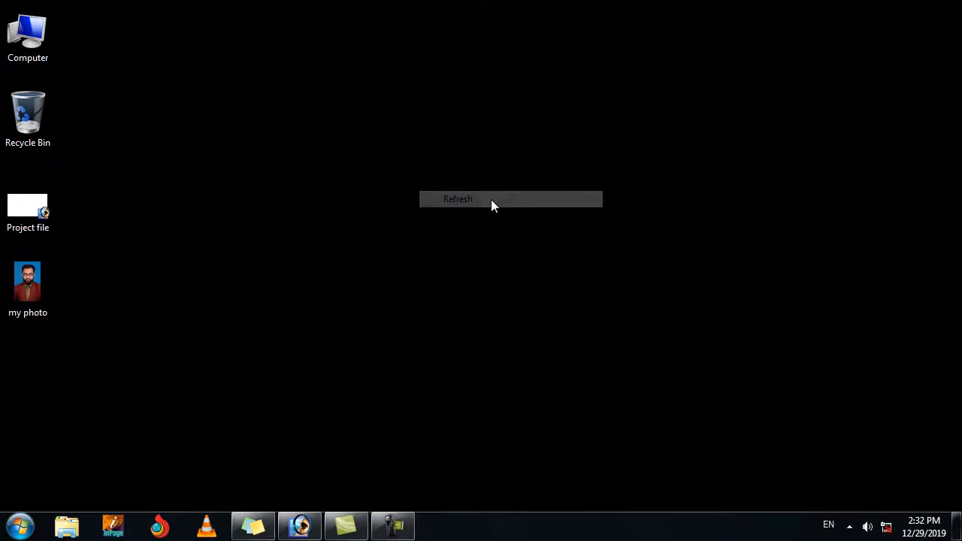
Switch to Adobe Photoshop, open the image "my photo" from the Desktop and enlarge its document window.
{"action": "left_click", "coordinate": [304, 527]}
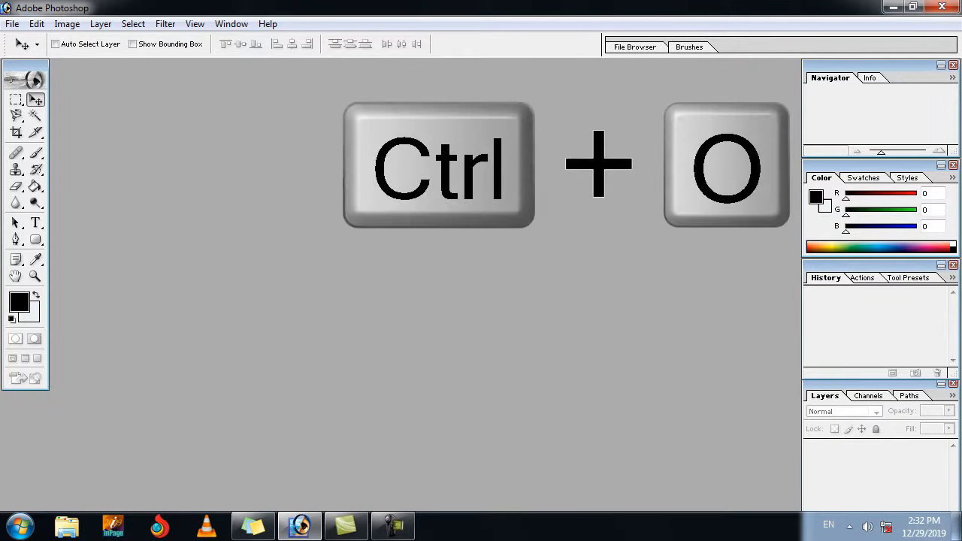
{"action": "left_click", "coordinate": [16, 24]}
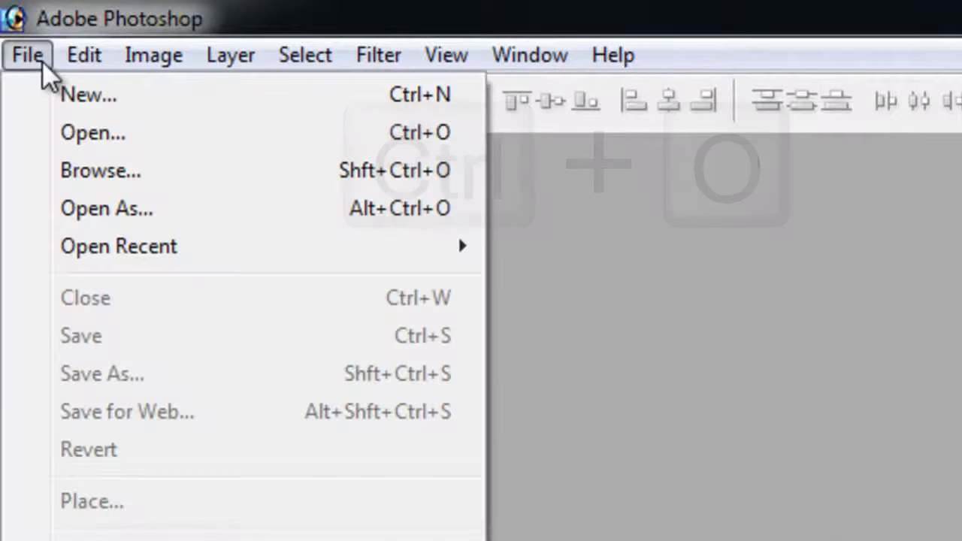
{"action": "left_click", "coordinate": [43, 133]}
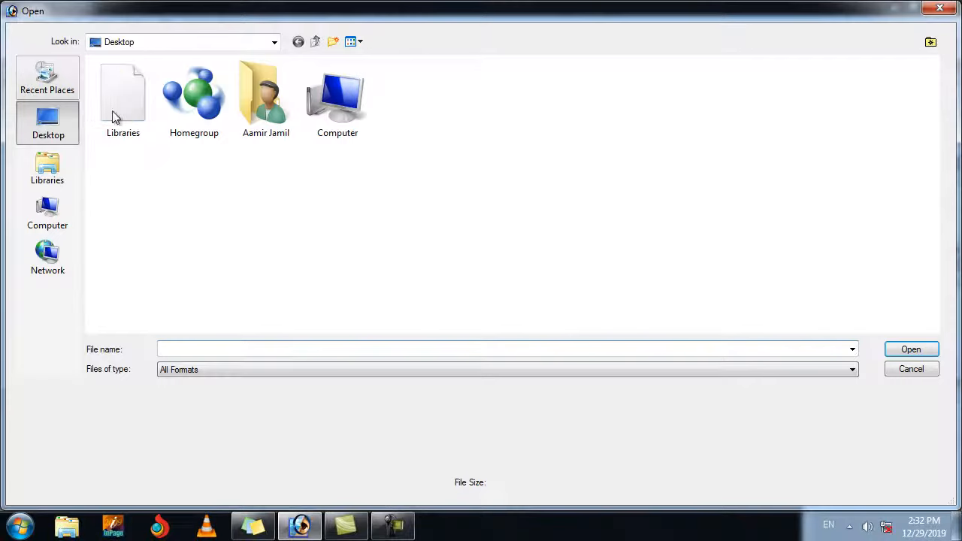
{"action": "left_click", "coordinate": [481, 113]}
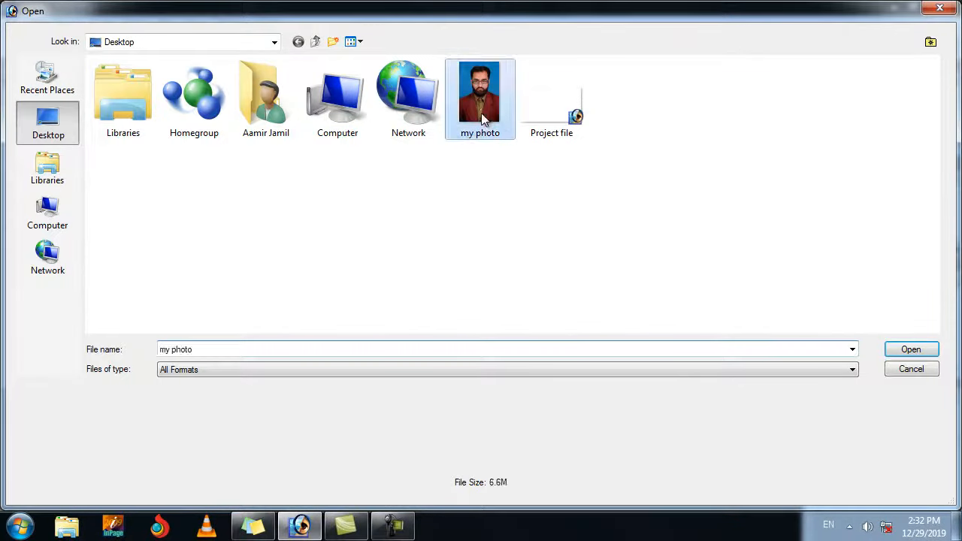
{"action": "left_click", "coordinate": [911, 350]}
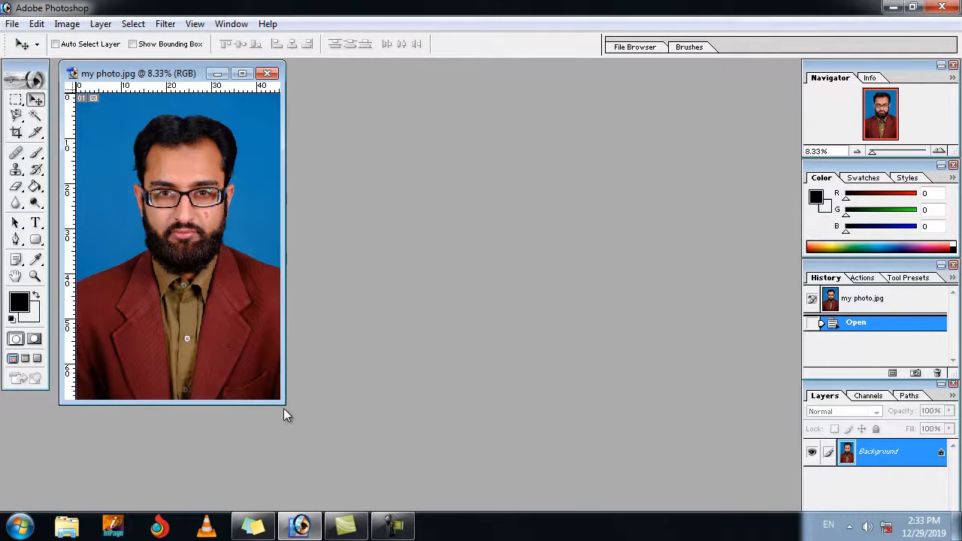
{"action": "left_click_drag", "start_coordinate": [286, 404], "coordinate": [770, 496]}
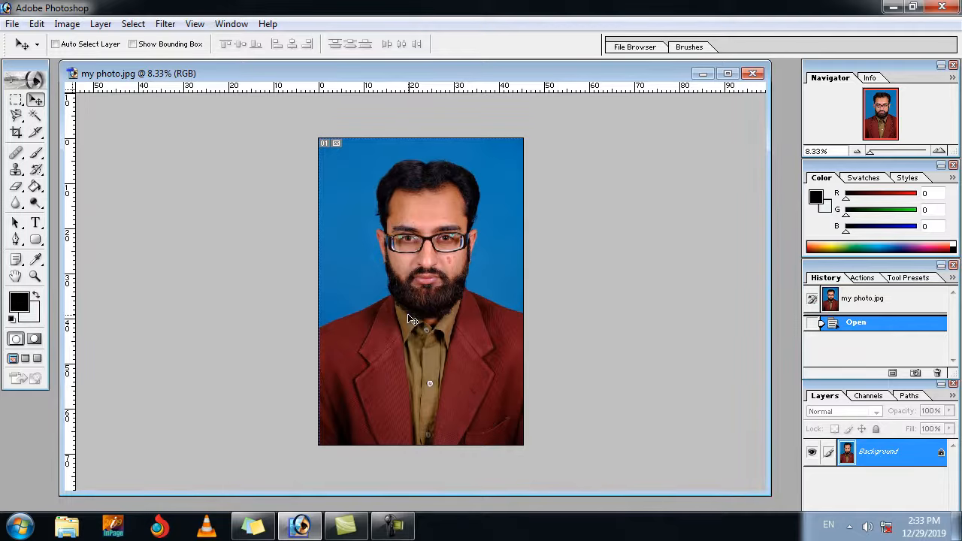
Examine the face in the portrait up close, especially the red blemishes on the cheek below the glasses.
{"action": "key", "text": "ctrl+plus"}
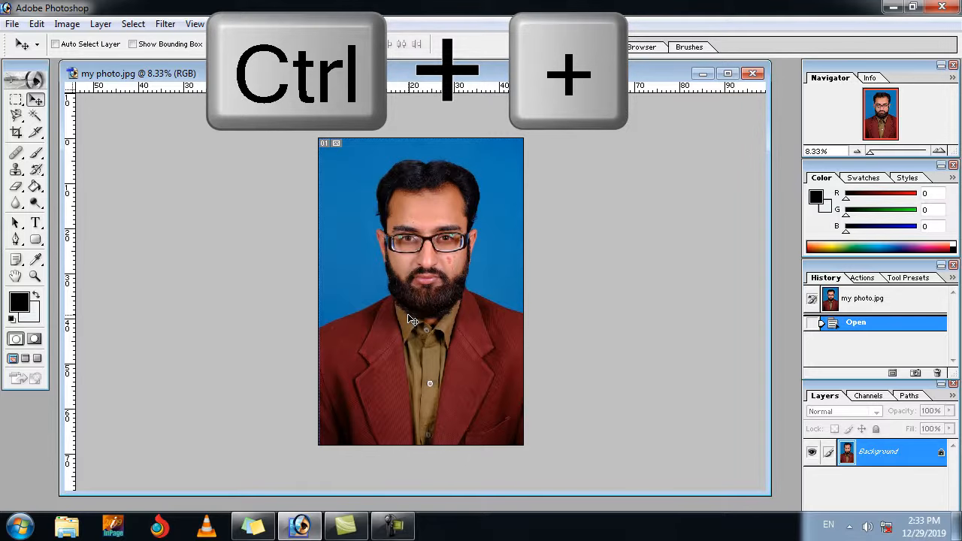
{"action": "key", "text": "ctrl+plus"}
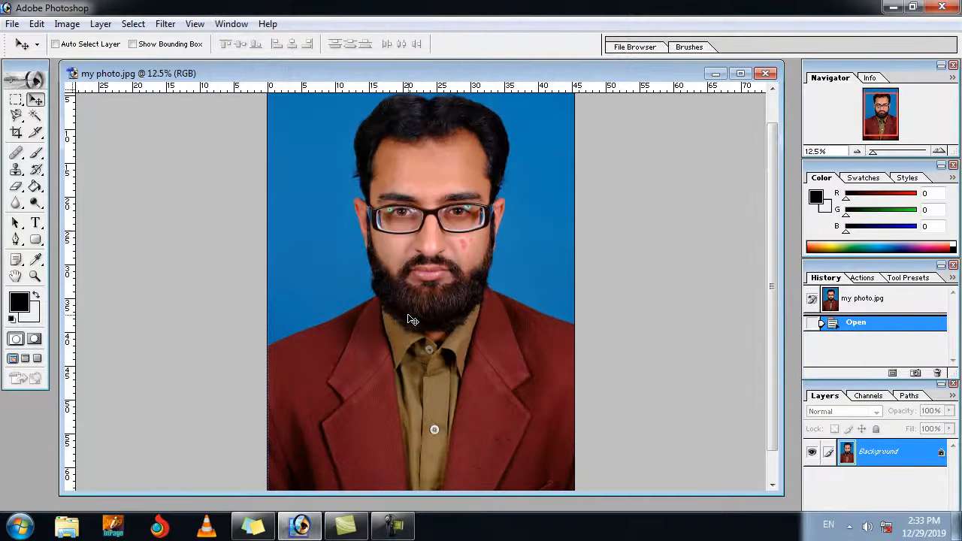
{"action": "key", "text": "ctrl+plus"}
{"action": "key", "text": "space"}
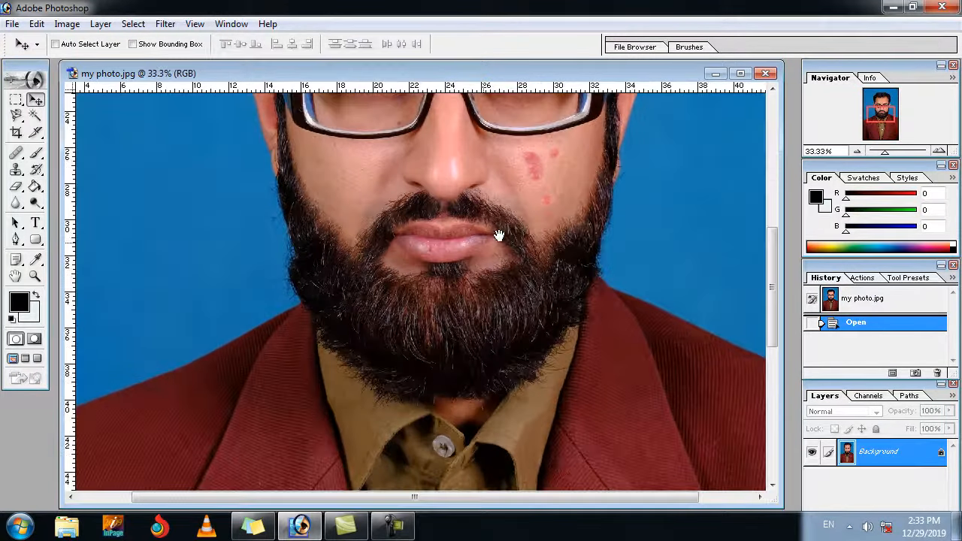
{"action": "left_click_drag", "start_coordinate": [509, 161], "coordinate": [362, 334]}
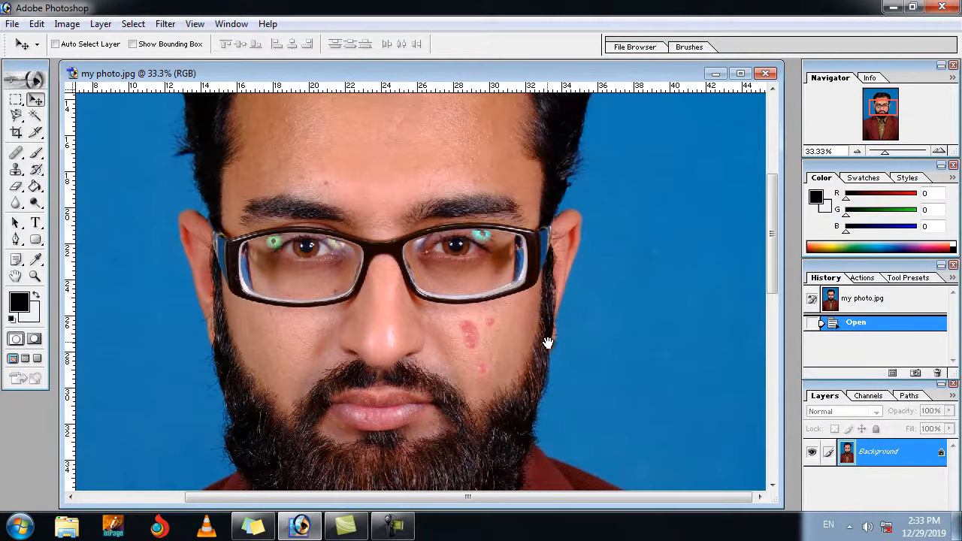
{"action": "left_click_drag", "start_coordinate": [423, 305], "coordinate": [374, 160]}
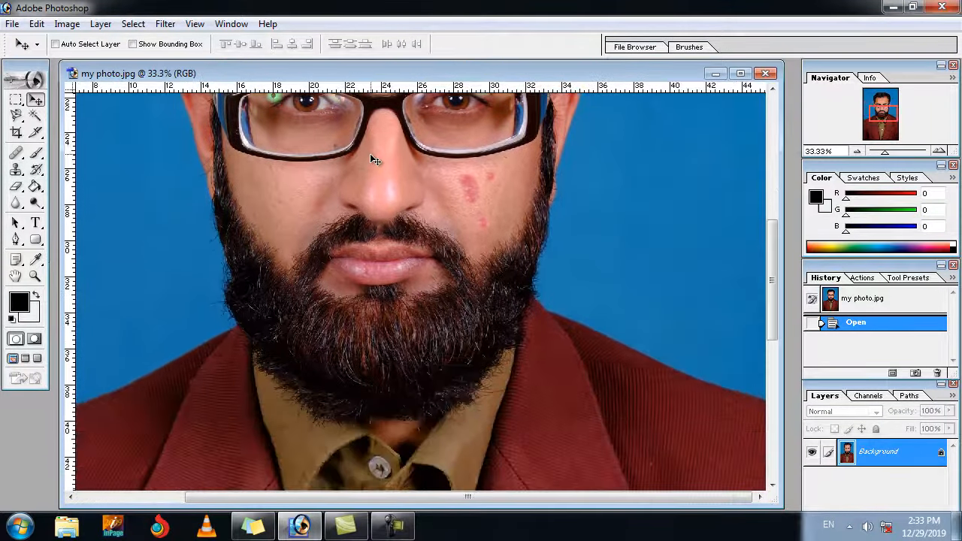
{"action": "key", "text": "space"}
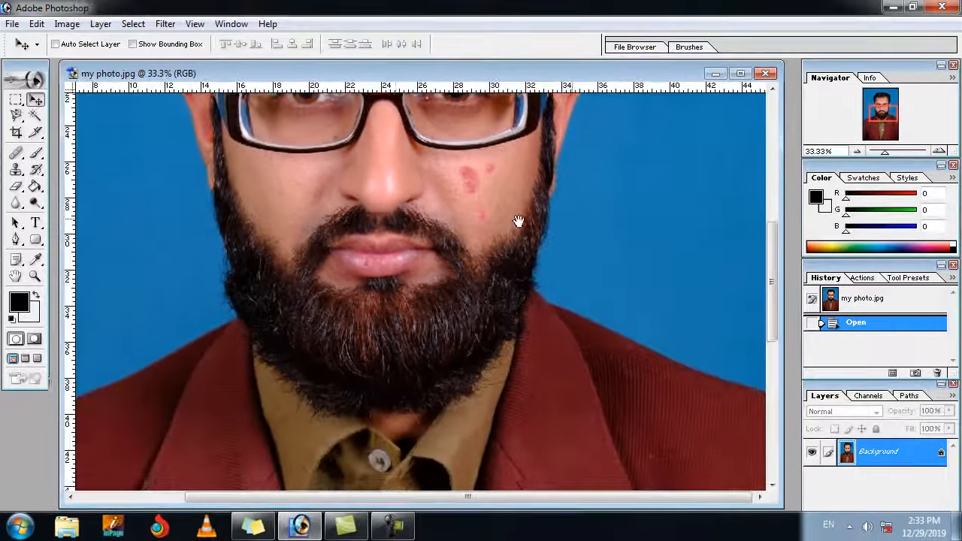
{"action": "left_click_drag", "start_coordinate": [518, 221], "coordinate": [519, 267]}
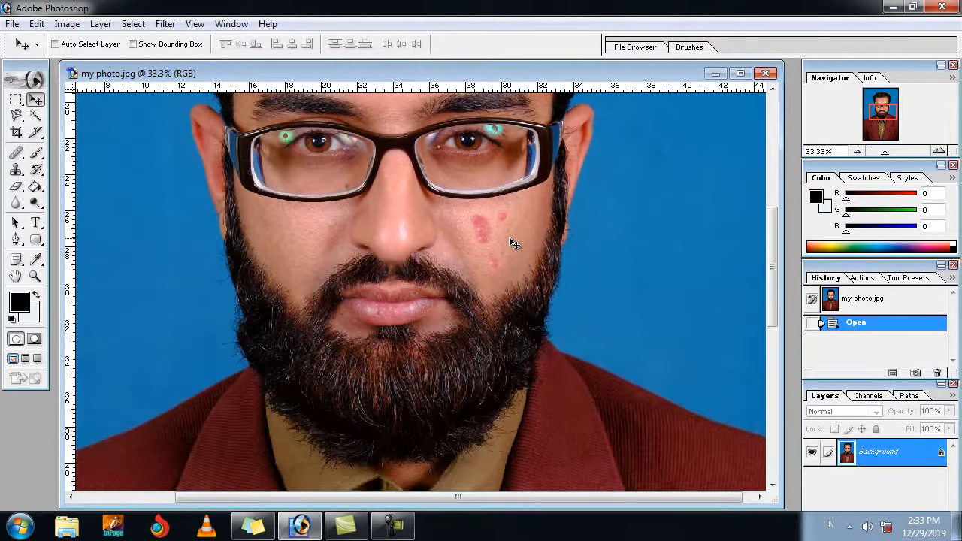
{"action": "key", "text": "ctrl+plus"}
{"action": "key", "text": "ctrl+plus"}
{"action": "left_click_drag", "start_coordinate": [509, 243], "coordinate": [200, 406]}
{"action": "key", "text": "ctrl+minus"}
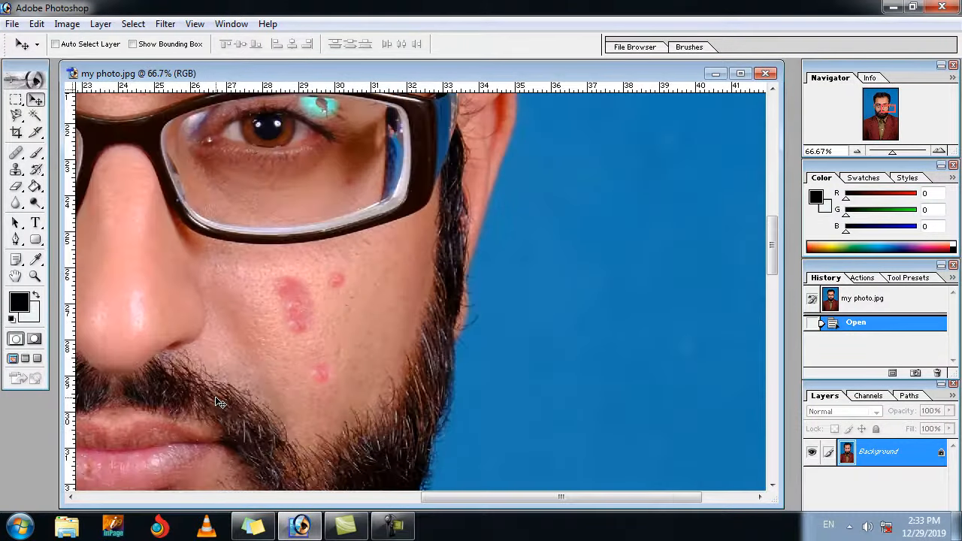
{"action": "left_click_drag", "start_coordinate": [322, 238], "coordinate": [274, 302]}
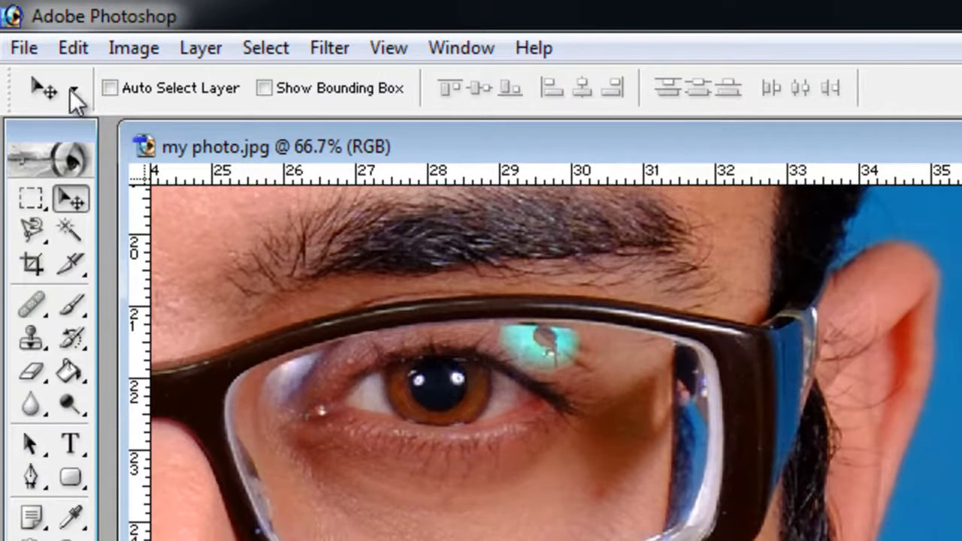
Select the Clone Stamp tool and choose the Soft Round 65 pixels brush for it.
{"action": "left_click", "coordinate": [31, 342]}
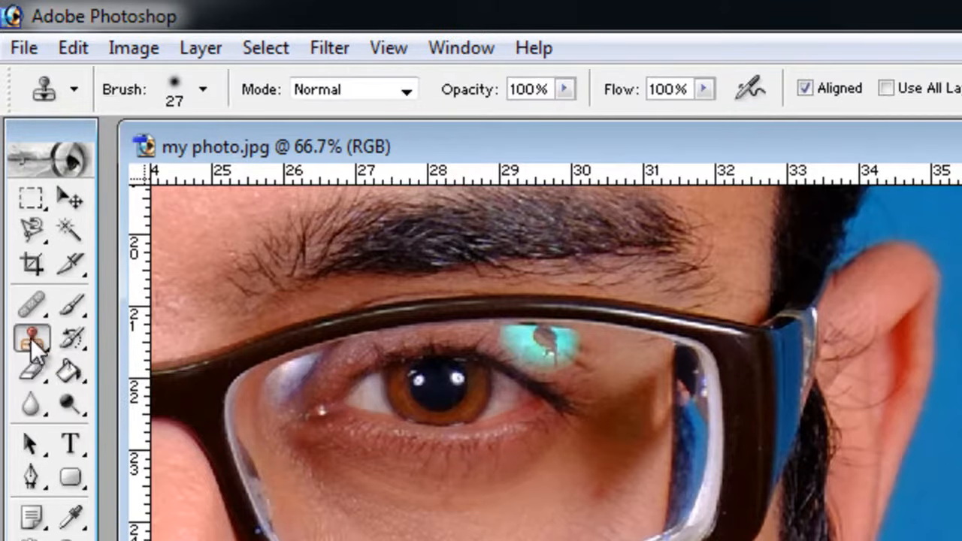
{"action": "left_click_drag", "start_coordinate": [31, 338], "coordinate": [113, 336]}
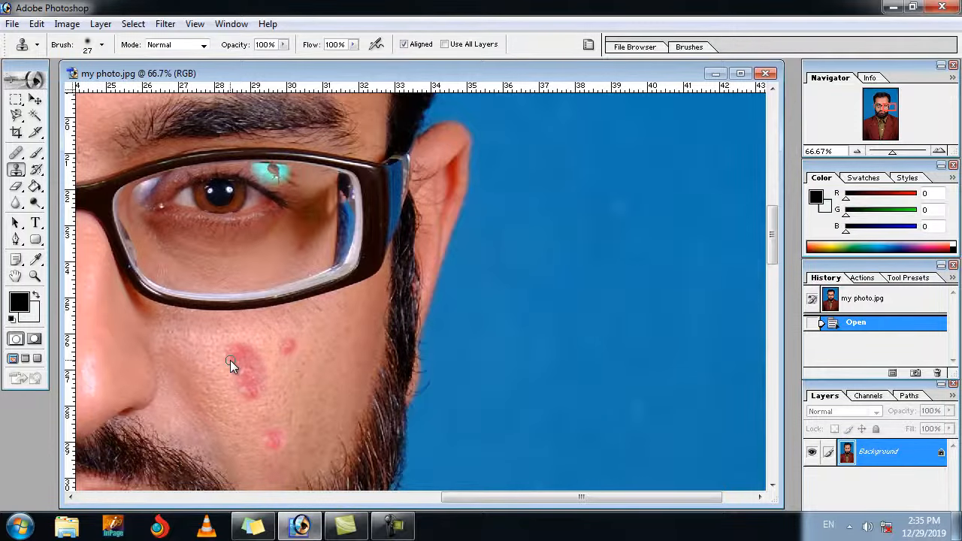
{"action": "key", "text": "ctrl+plus"}
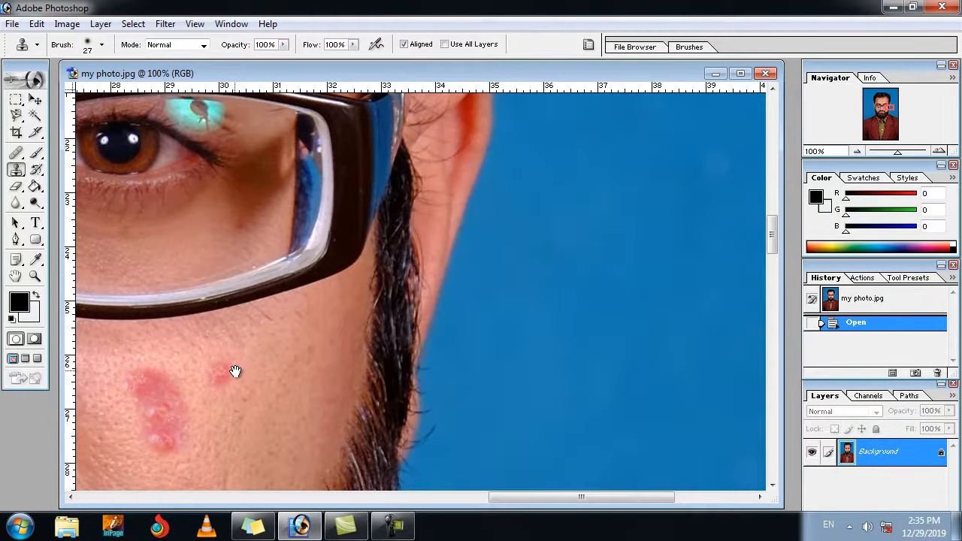
{"action": "left_click_drag", "start_coordinate": [235, 371], "coordinate": [597, 187]}
{"action": "key", "text": "ctrl+plus"}
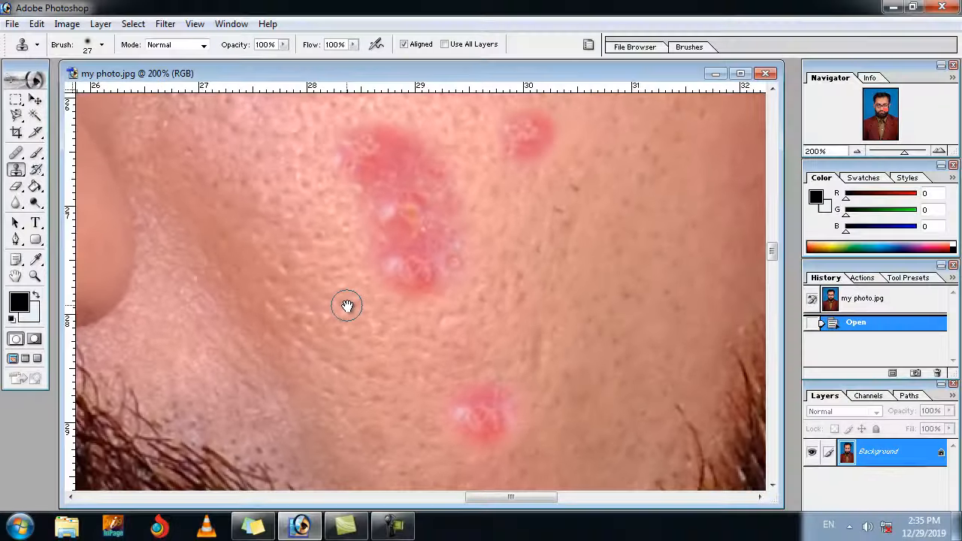
{"action": "right_click", "coordinate": [455, 271]}
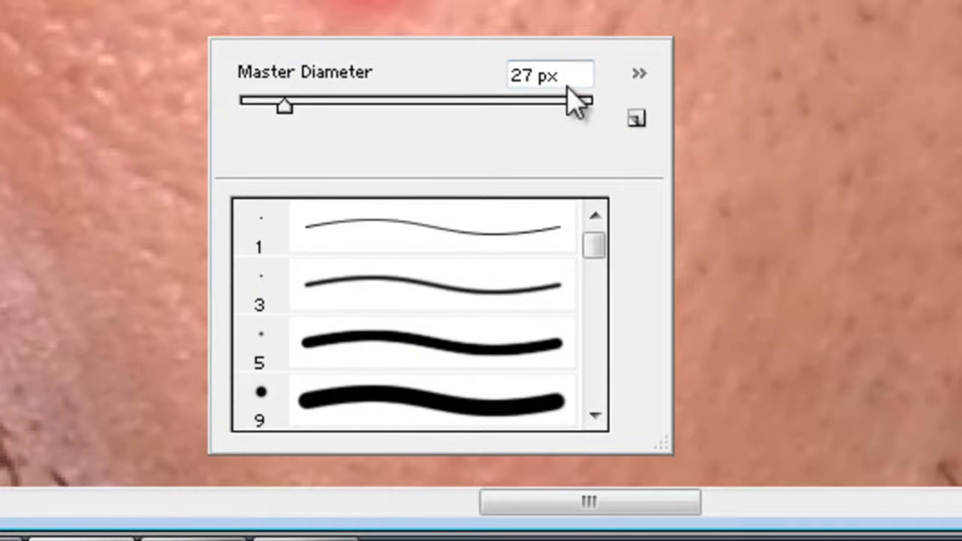
{"action": "scroll", "coordinate": [470, 282], "scroll_direction": "down", "scroll_amount": 1}
{"action": "scroll", "coordinate": [469, 282], "scroll_direction": "down", "scroll_amount": 2}
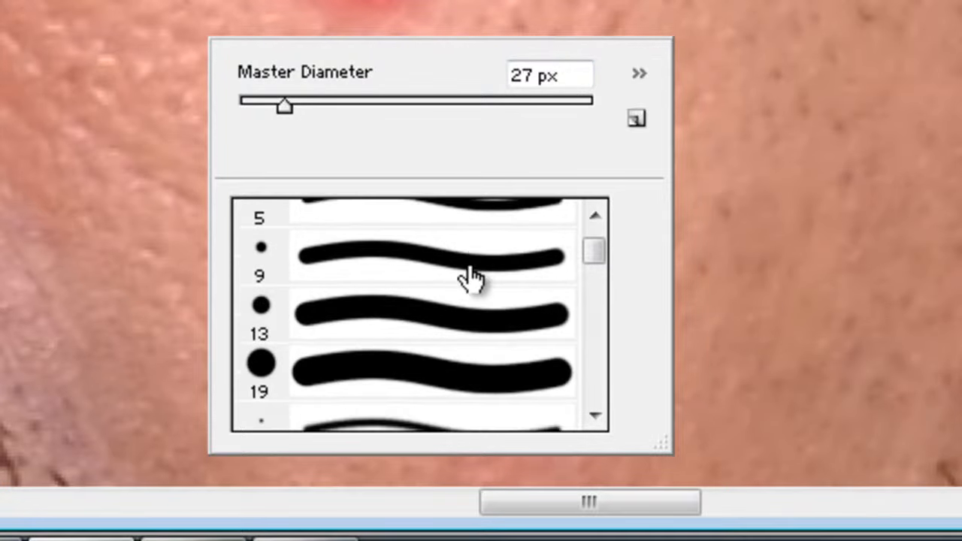
{"action": "left_click_drag", "start_coordinate": [577, 255], "coordinate": [606, 287]}
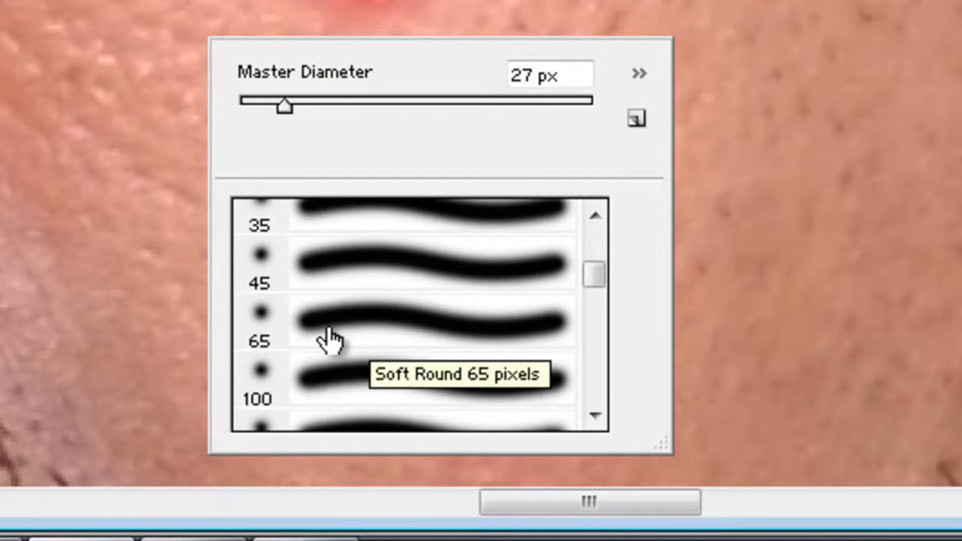
{"action": "left_click", "coordinate": [342, 340]}
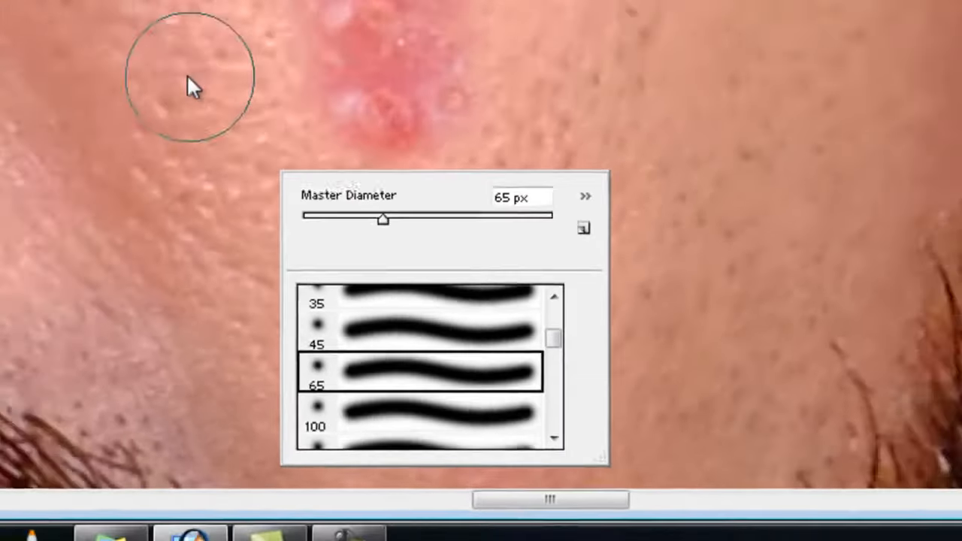
{"action": "left_click", "coordinate": [297, 251]}
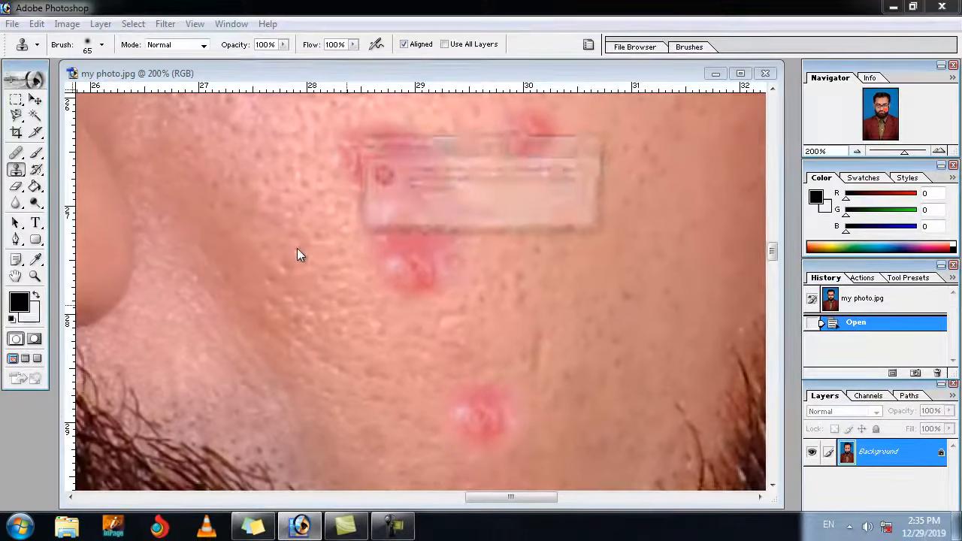
{"action": "left_click", "coordinate": [498, 218]}
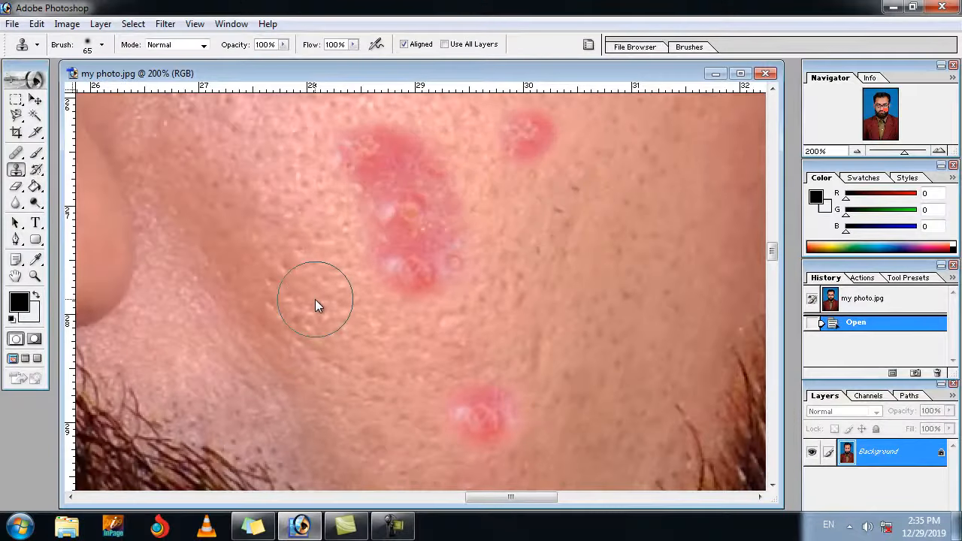
Clone clean skin sampled from nearby over the small red spot on the lower cheek.
{"action": "left_click_drag", "start_coordinate": [389, 427], "coordinate": [343, 369]}
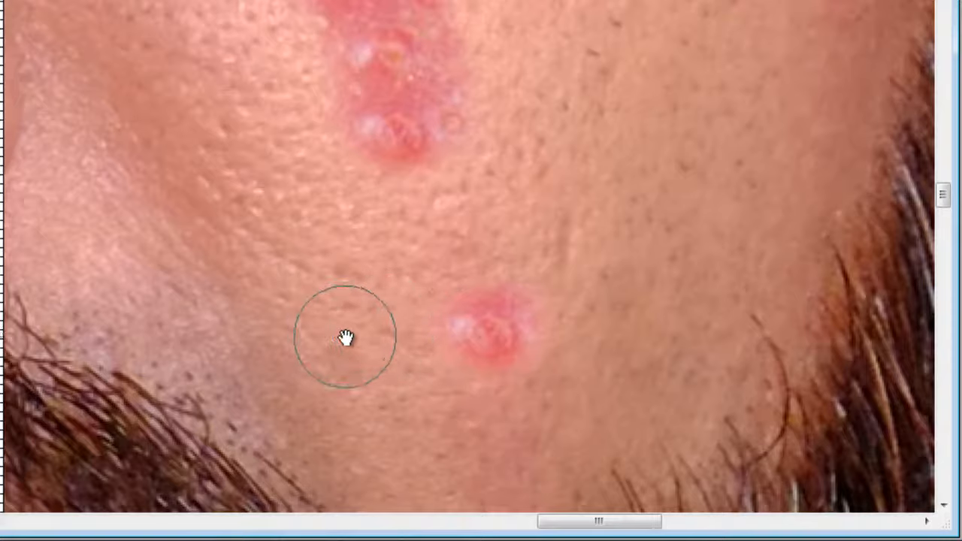
{"action": "key", "text": "alt"}
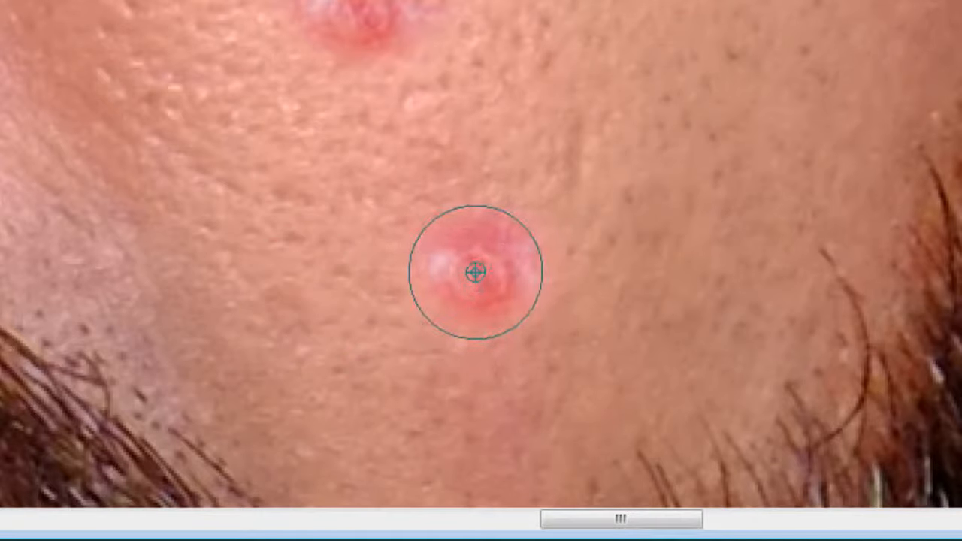
{"action": "mouse_move", "coordinate": [475, 272]}
{"action": "left_mouse_down"}
{"action": "mouse_move", "coordinate": [447, 266]}
{"action": "mouse_move", "coordinate": [490, 267]}
{"action": "left_mouse_up"}
{"action": "left_click", "coordinate": [614, 258], "text": "alt"}
{"action": "mouse_move", "coordinate": [421, 259]}
{"action": "left_mouse_down"}
{"action": "mouse_move", "coordinate": [432, 305]}
{"action": "mouse_move", "coordinate": [525, 281]}
{"action": "mouse_move", "coordinate": [382, 262]}
{"action": "mouse_move", "coordinate": [478, 306]}
{"action": "left_mouse_up"}
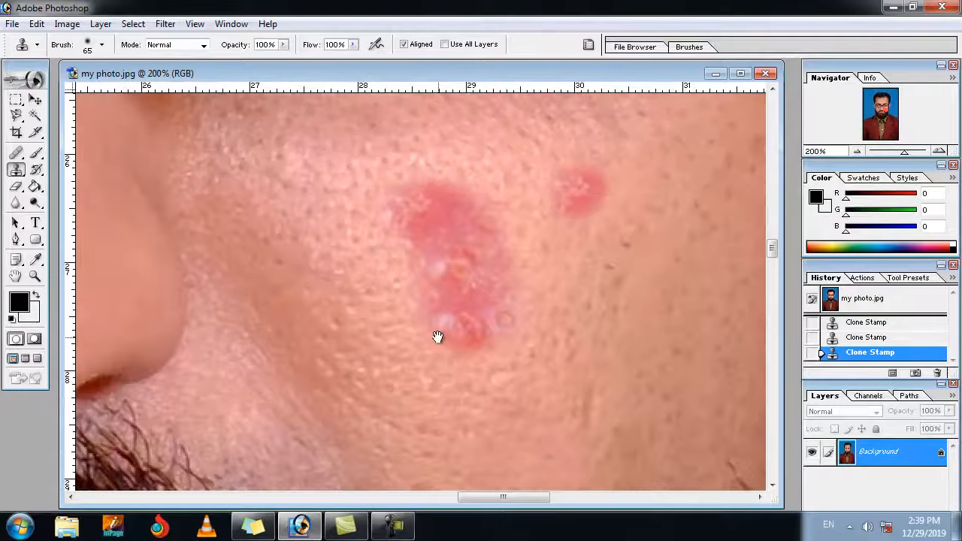
Clone clean skin sampled from beside the nose over the upper part of the large red blemish on the cheek.
{"action": "left_click_drag", "start_coordinate": [439, 338], "coordinate": [467, 348]}
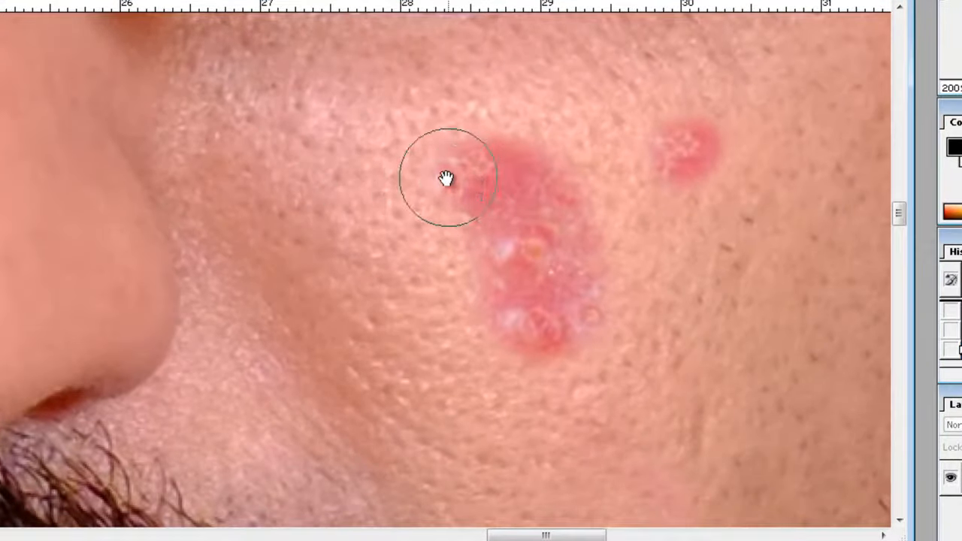
{"action": "left_click", "coordinate": [367, 166], "text": "alt"}
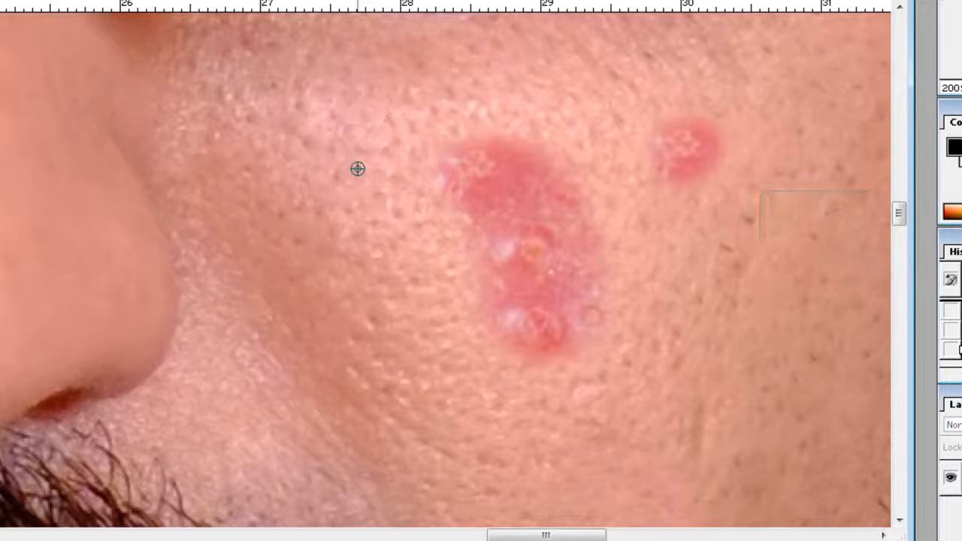
{"action": "mouse_move", "coordinate": [454, 164]}
{"action": "left_mouse_down"}
{"action": "mouse_move", "coordinate": [473, 161]}
{"action": "mouse_move", "coordinate": [492, 181]}
{"action": "mouse_move", "coordinate": [521, 161]}
{"action": "mouse_move", "coordinate": [530, 178]}
{"action": "left_mouse_up"}
{"action": "mouse_move", "coordinate": [485, 201]}
{"action": "left_mouse_down"}
{"action": "mouse_move", "coordinate": [537, 245]}
{"action": "mouse_move", "coordinate": [518, 238]}
{"action": "mouse_move", "coordinate": [538, 185]}
{"action": "left_mouse_up"}
{"action": "left_click", "coordinate": [389, 174], "text": "alt"}
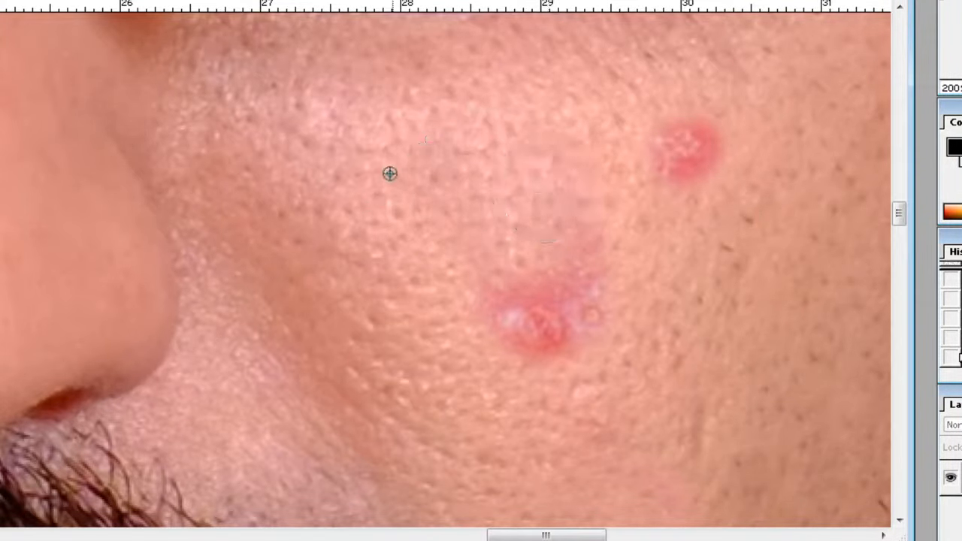
{"action": "left_click_drag", "start_coordinate": [468, 228], "coordinate": [479, 243]}
{"action": "left_click", "coordinate": [413, 242], "text": "alt"}
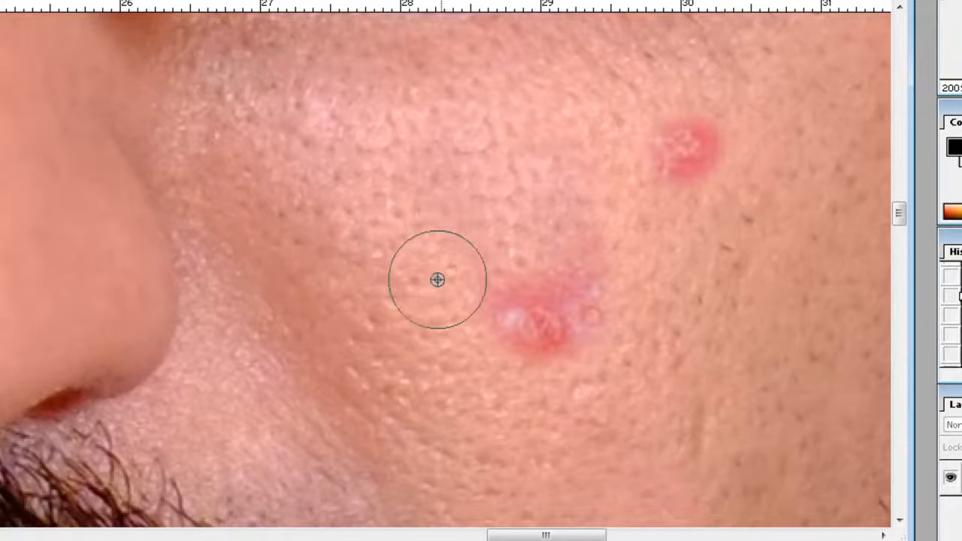
Clone skin sampled from the cheek next to the blemish over the lower part of the large red patch.
{"action": "left_click", "coordinate": [406, 317], "text": "alt"}
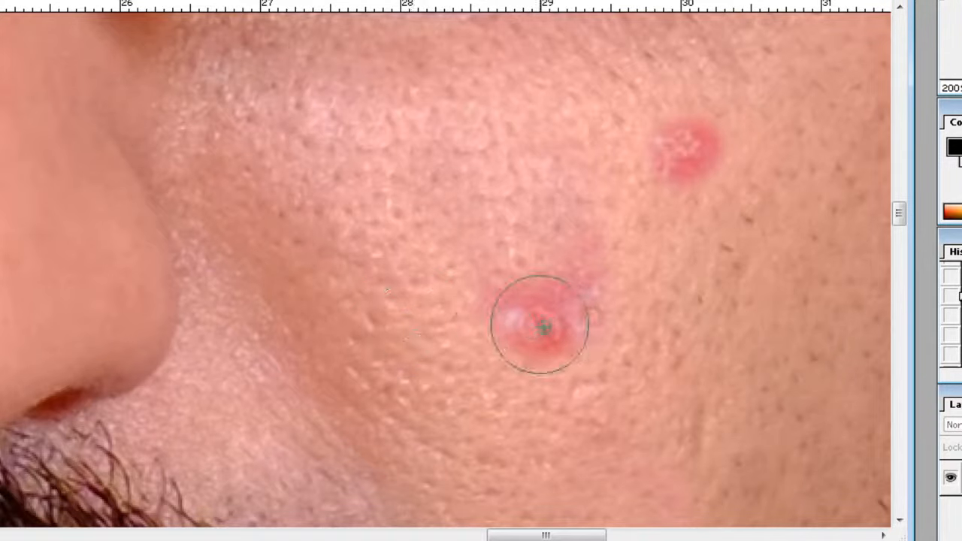
{"action": "left_click", "coordinate": [440, 369], "text": "alt"}
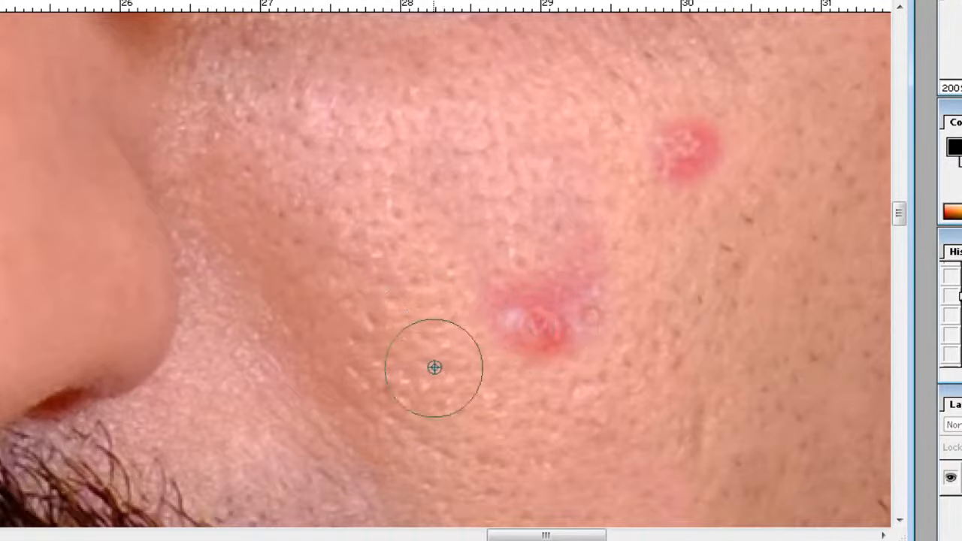
{"action": "mouse_move", "coordinate": [526, 327]}
{"action": "left_mouse_down"}
{"action": "mouse_move", "coordinate": [494, 321]}
{"action": "mouse_move", "coordinate": [523, 308]}
{"action": "left_mouse_up"}
{"action": "left_click", "coordinate": [429, 298], "text": "alt"}
Clone skin sampled from the outer cheek over the remaining pink edge of the large blemish.
{"action": "left_click", "coordinate": [665, 332], "text": "alt"}
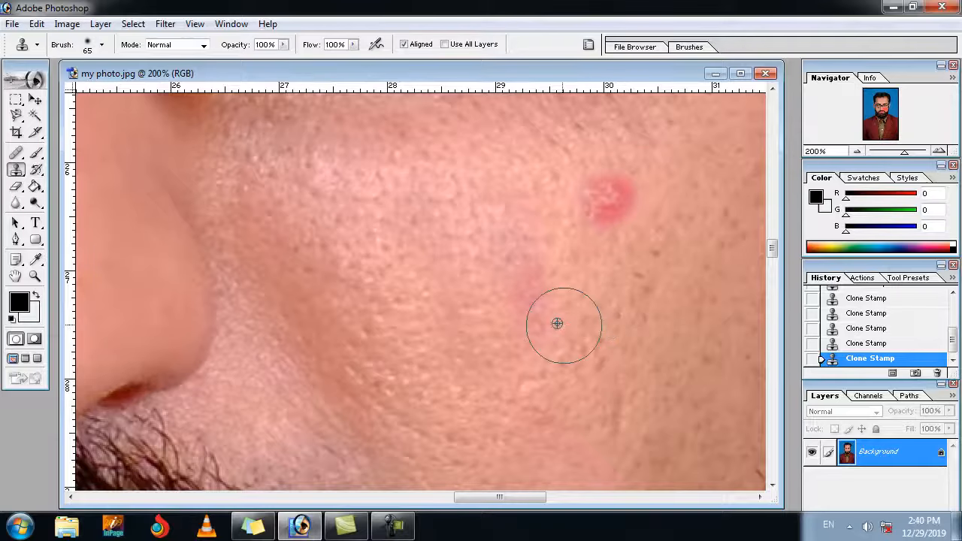
{"action": "left_click", "coordinate": [580, 286]}
{"action": "left_click", "coordinate": [675, 285], "text": "alt"}
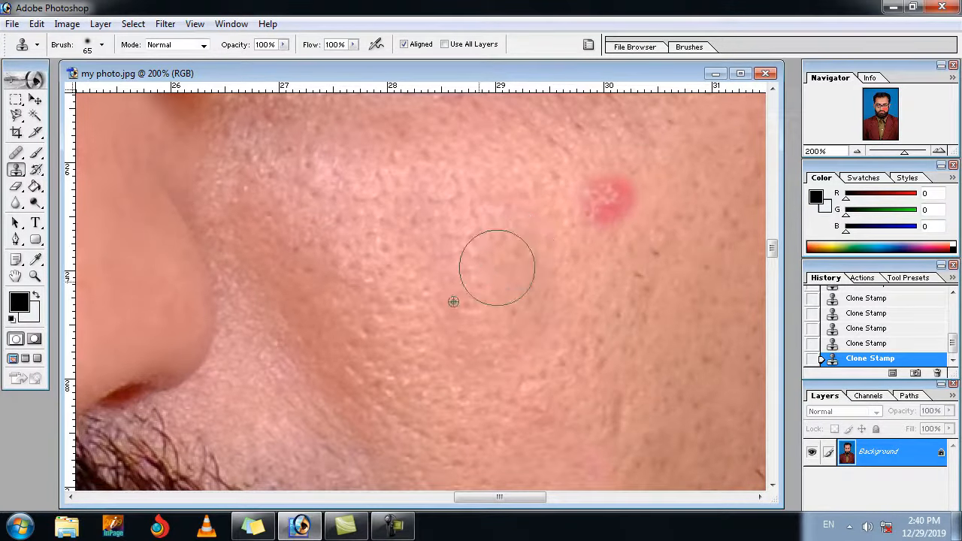
Clone clean skin sampled from the outer cheek over the round red spot below the glasses.
{"action": "left_click_drag", "start_coordinate": [612, 281], "coordinate": [405, 368]}
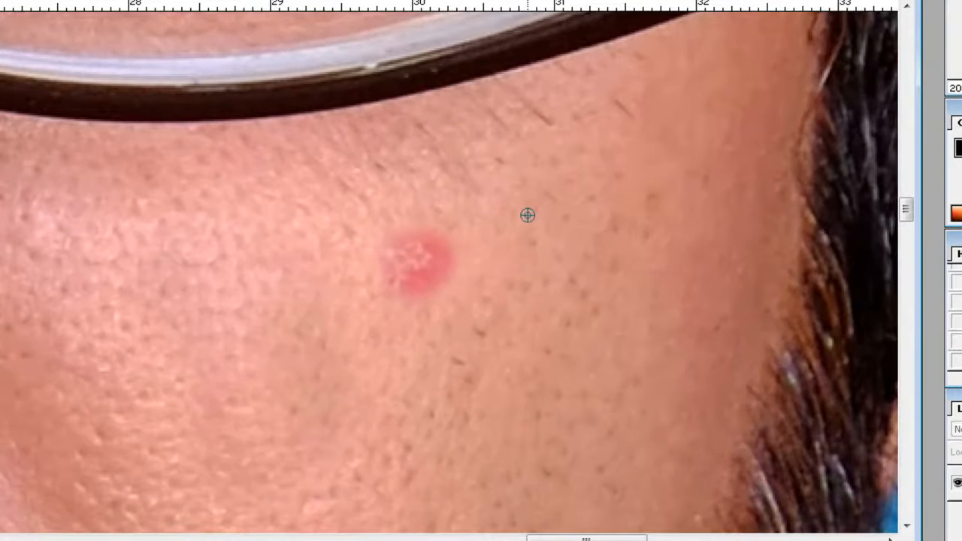
{"action": "left_click", "coordinate": [527, 215], "text": "alt"}
{"action": "left_click", "coordinate": [421, 254]}
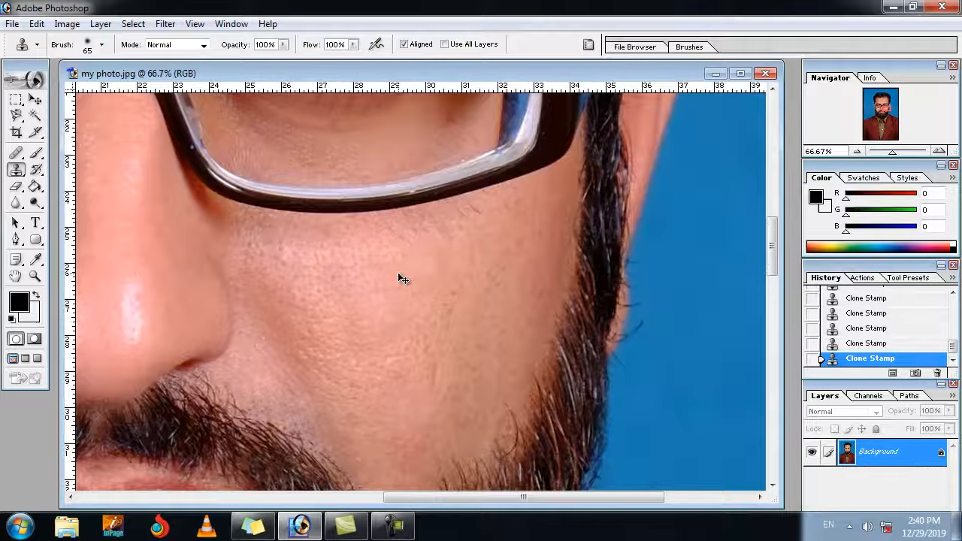
Examine the retouched cheek in the whole portrait and up close for leftover blemishes or visible cloning marks.
{"action": "key", "text": "ctrl+minus"}
{"action": "key", "text": "ctrl+minus"}
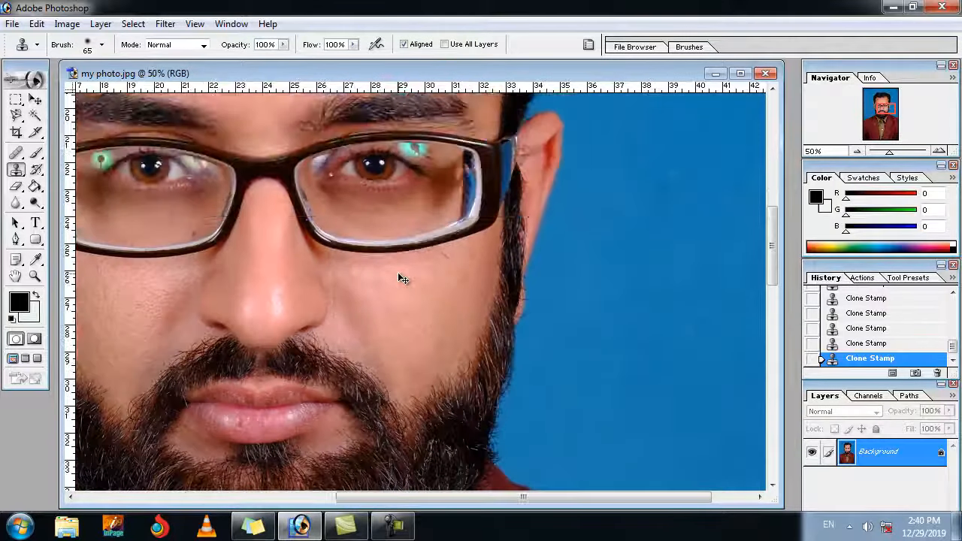
{"action": "key", "text": "ctrl+minus"}
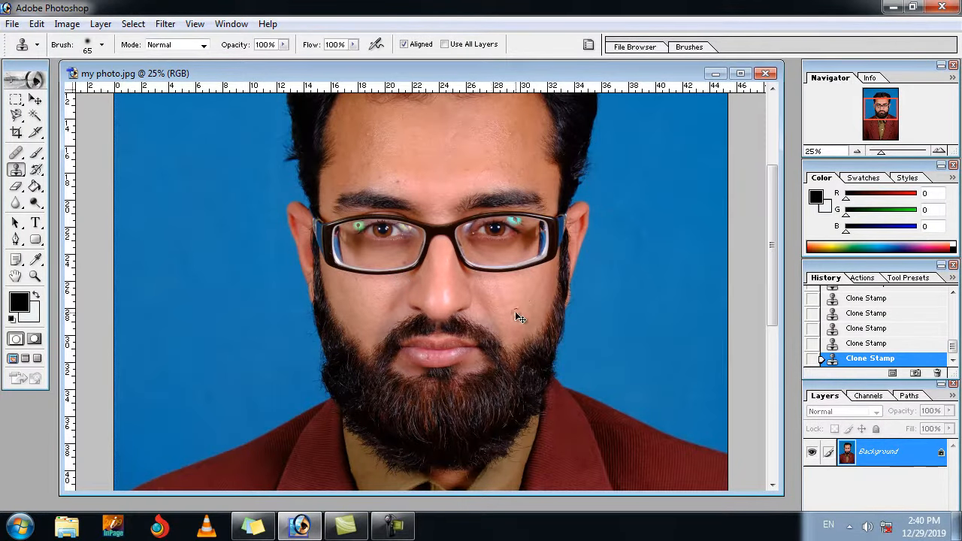
{"action": "key", "text": "ctrl+plus"}
{"action": "key", "text": "ctrl+plus"}
{"action": "key", "text": "ctrl+plus"}
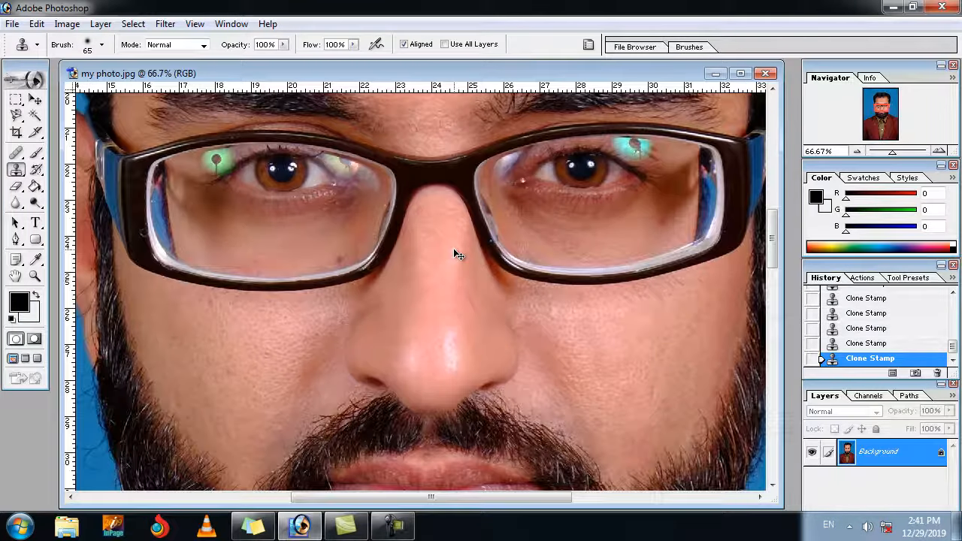
{"action": "key", "text": "ctrl+minus"}
{"action": "key", "text": "ctrl+minus"}
{"action": "key", "text": "ctrl+minus"}
{"action": "key", "text": "ctrl+minus"}
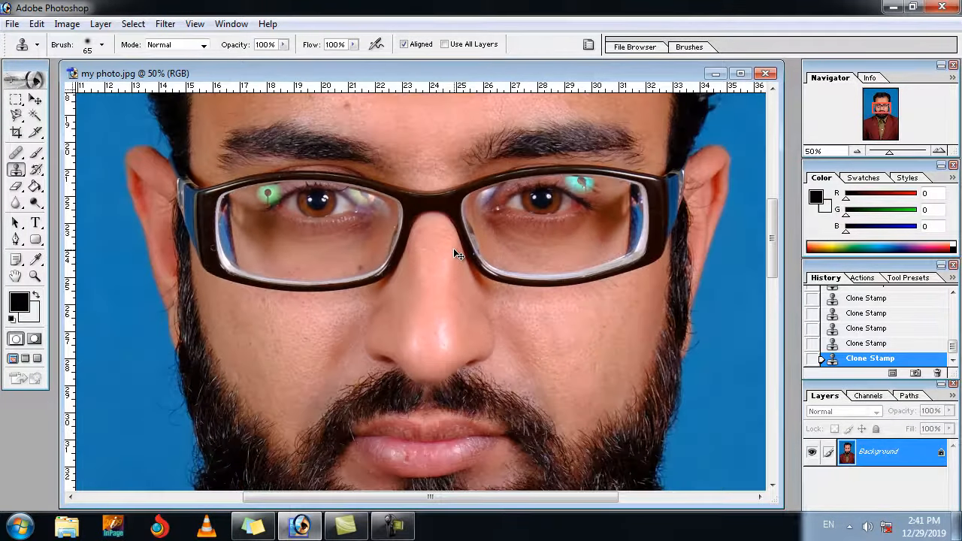
{"action": "key", "text": "ctrl+minus"}
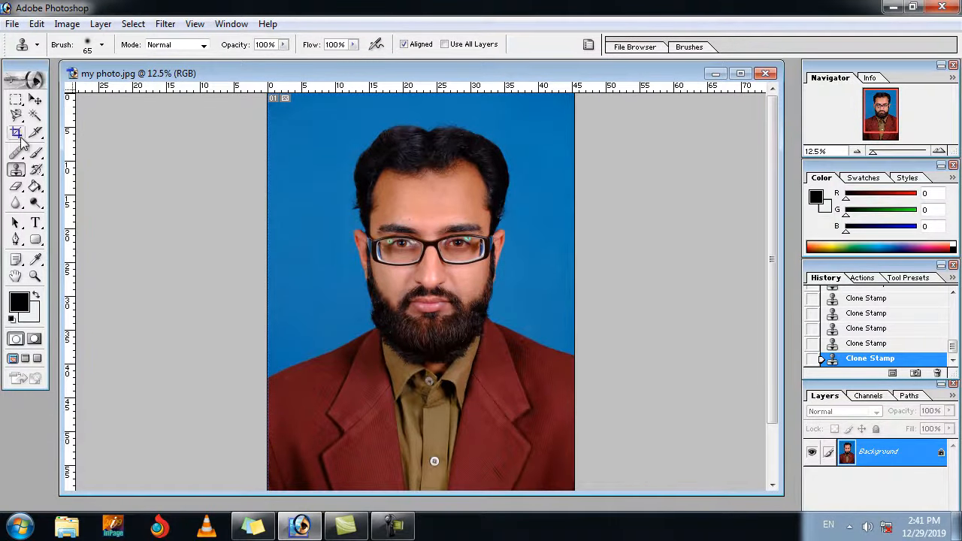
{"action": "left_click", "coordinate": [16, 168]}
{"action": "key", "text": "ctrl+plus"}
{"action": "key", "text": "ctrl+plus"}
{"action": "key", "text": "ctrl+plus"}
{"action": "key", "text": "ctrl+plus"}
{"action": "key", "text": "ctrl+plus"}
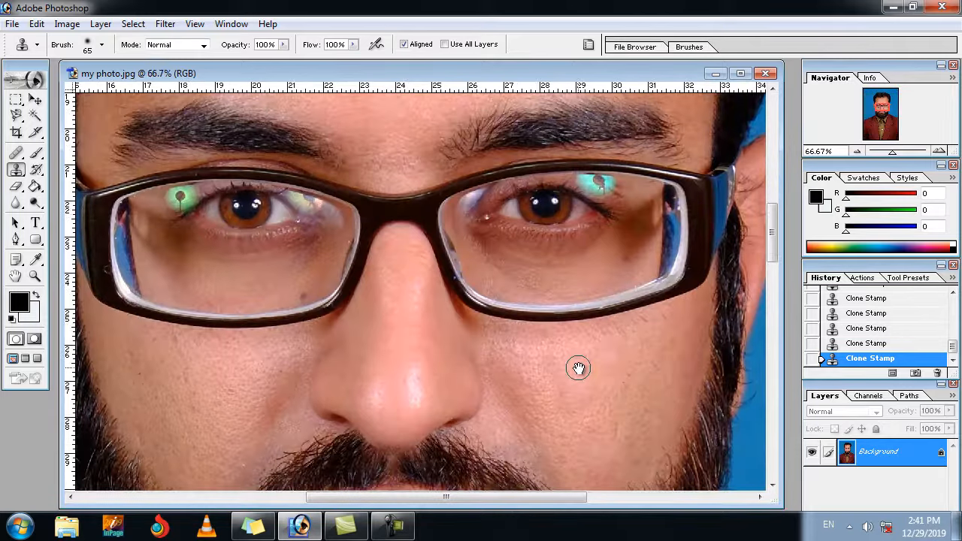